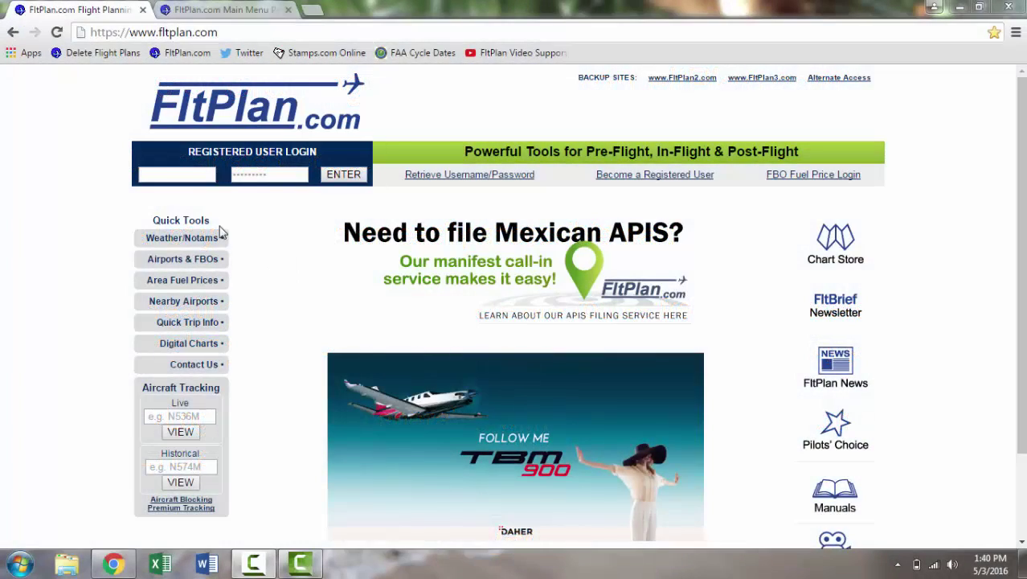
Log in with the account username and password, then start a new flight plan under Flight Planning.
{"action": "left_click", "coordinate": [183, 177]}
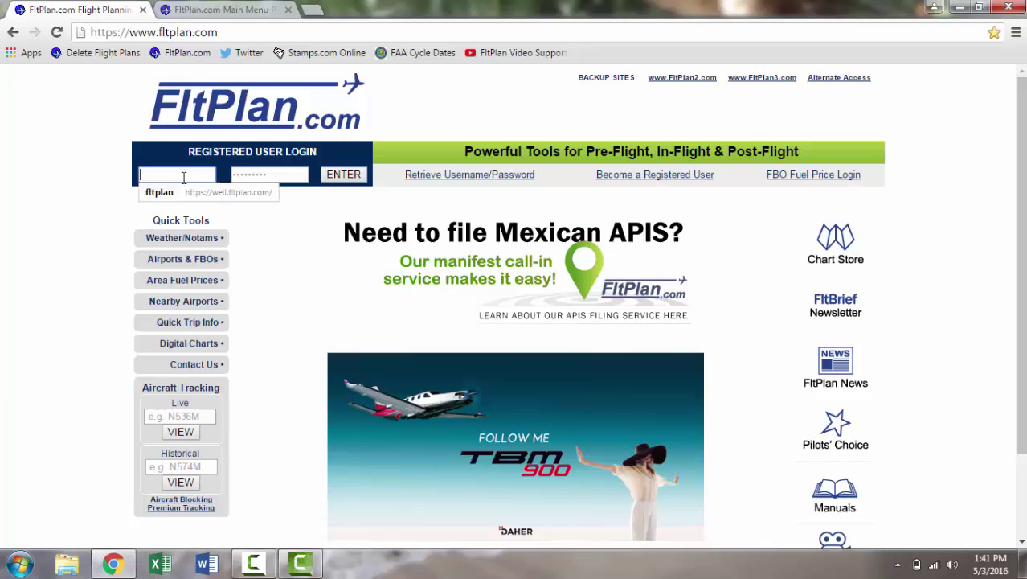
{"action": "type", "text": "henny26"}
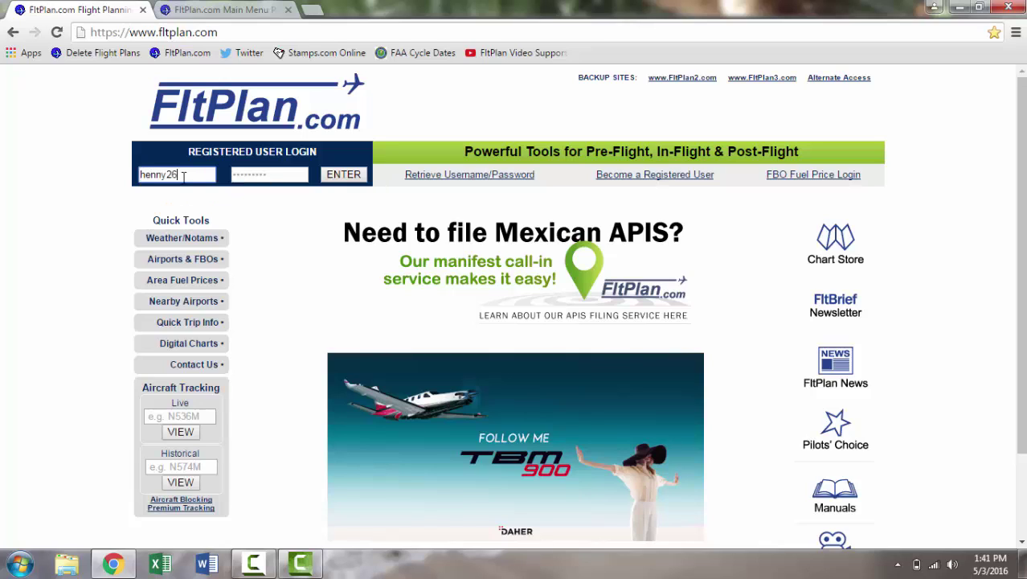
{"action": "key", "text": "Tab"}
{"action": "type", "text": "•••••••"}
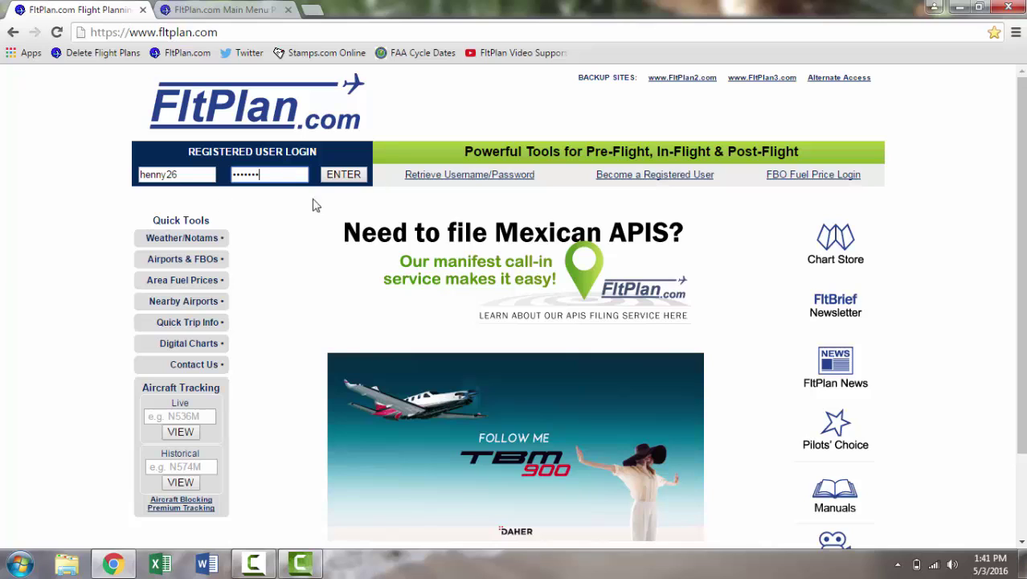
{"action": "left_click", "coordinate": [338, 181]}
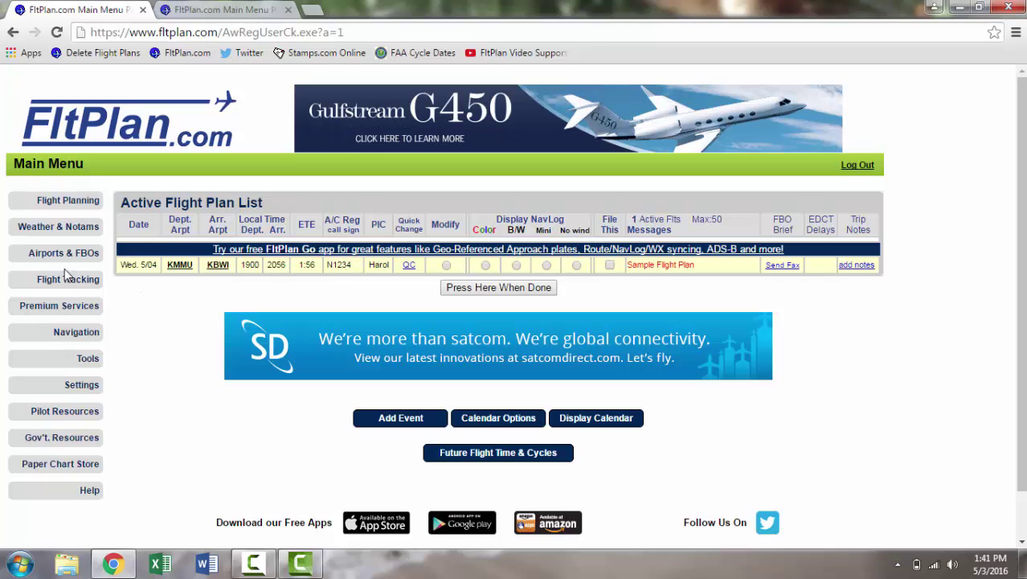
{"action": "left_click", "coordinate": [23, 204]}
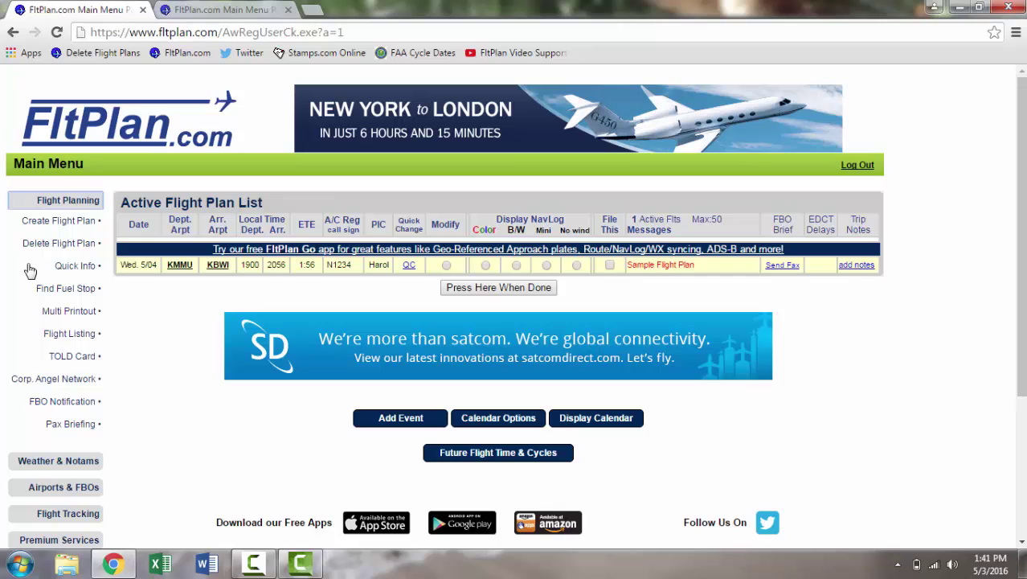
{"action": "left_click", "coordinate": [44, 227]}
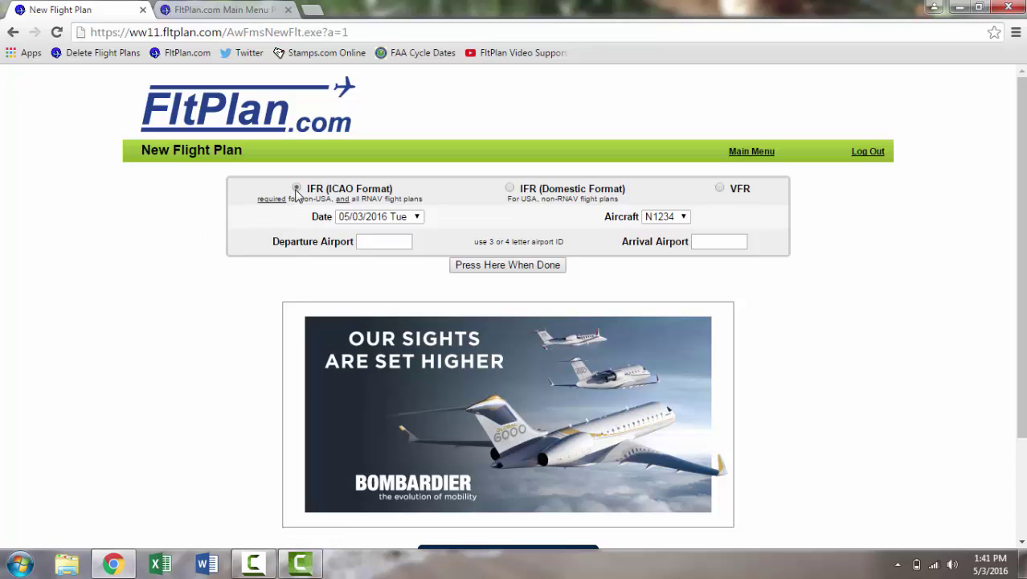
Choose date 05/07/2016 and aircraft N234G, enter KSNA departing to KHND, and submit the form.
{"action": "left_click", "coordinate": [385, 223]}
{"action": "left_click", "coordinate": [378, 294]}
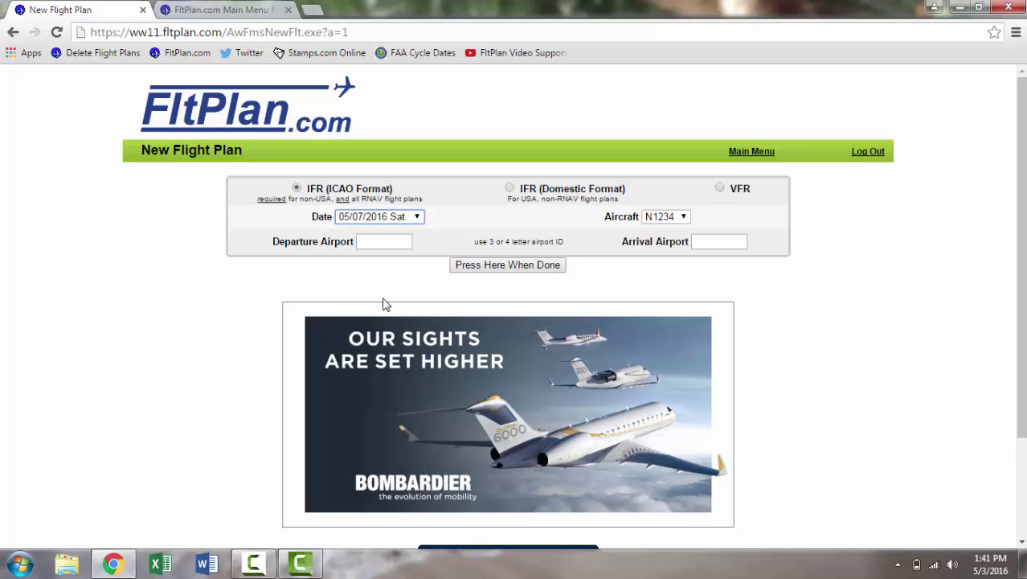
{"action": "left_click", "coordinate": [682, 217]}
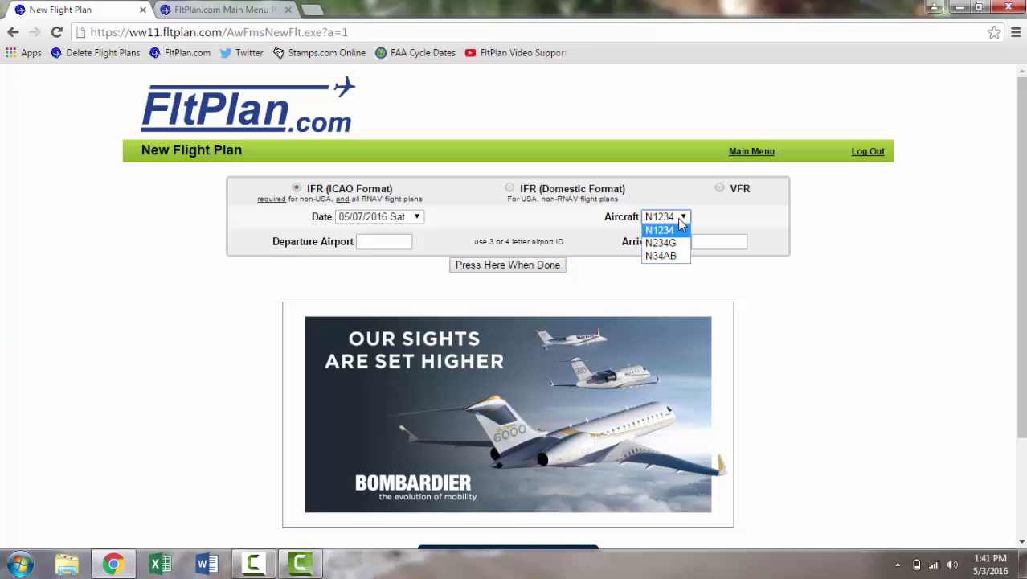
{"action": "left_click", "coordinate": [684, 244]}
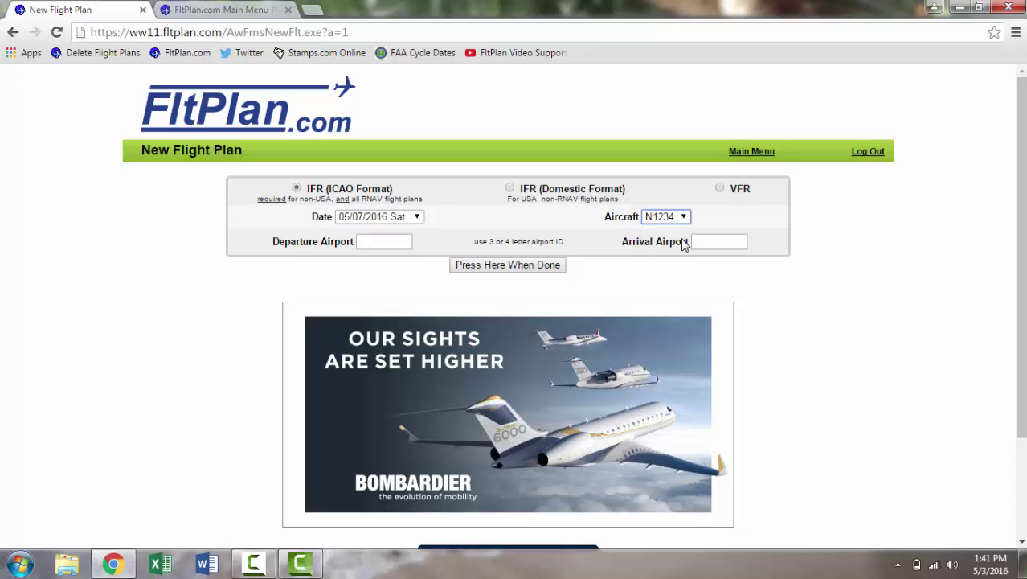
{"action": "left_click", "coordinate": [389, 244]}
{"action": "type", "text": "KSNA"}
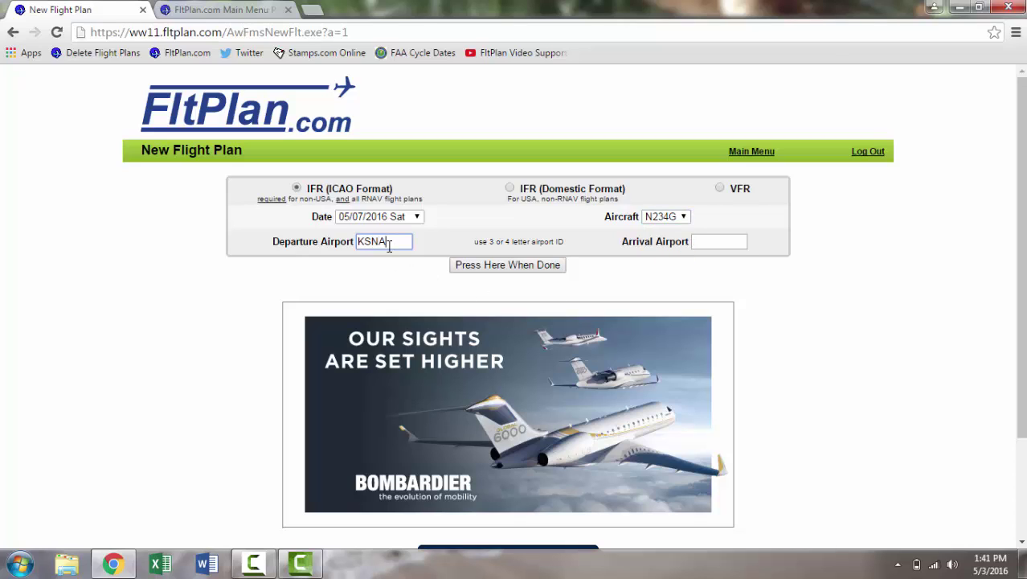
{"action": "key", "text": "Tab"}
{"action": "type", "text": "KHND"}
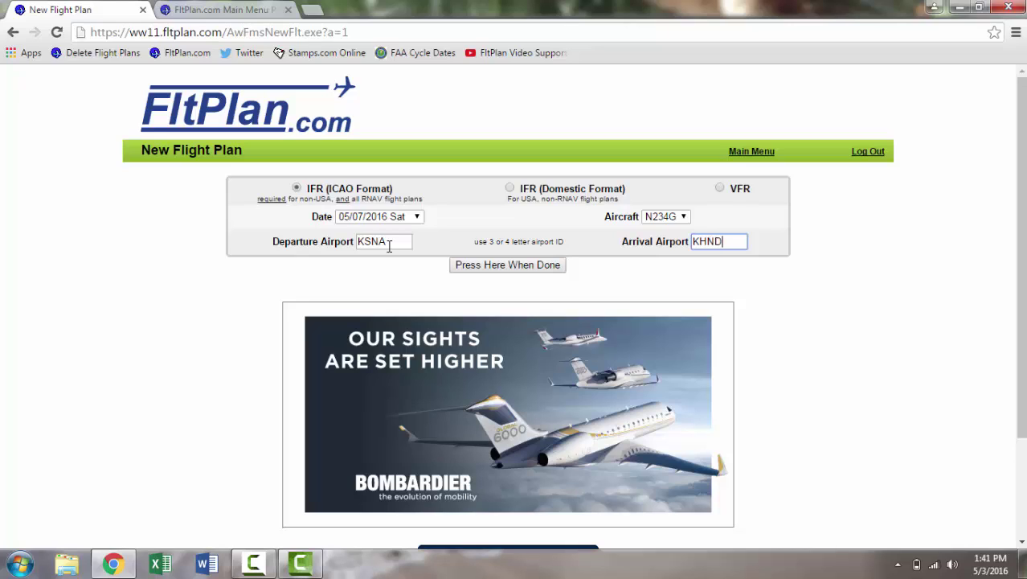
{"action": "left_click", "coordinate": [481, 270]}
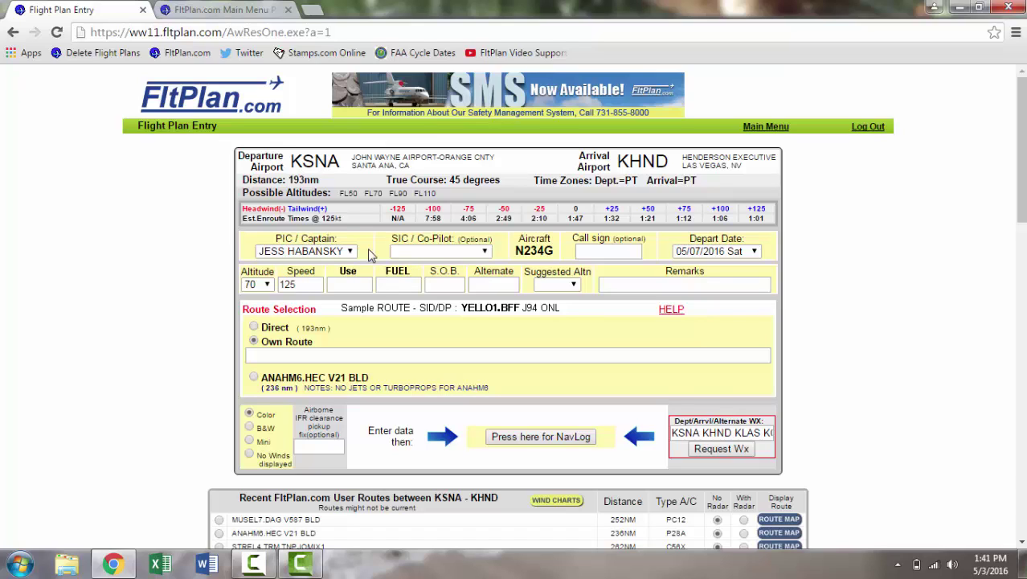
Enter ETD 1530, fuel 0445 and 03 souls on board, and pick KLAS as the suggested alternate.
{"action": "left_click", "coordinate": [339, 285]}
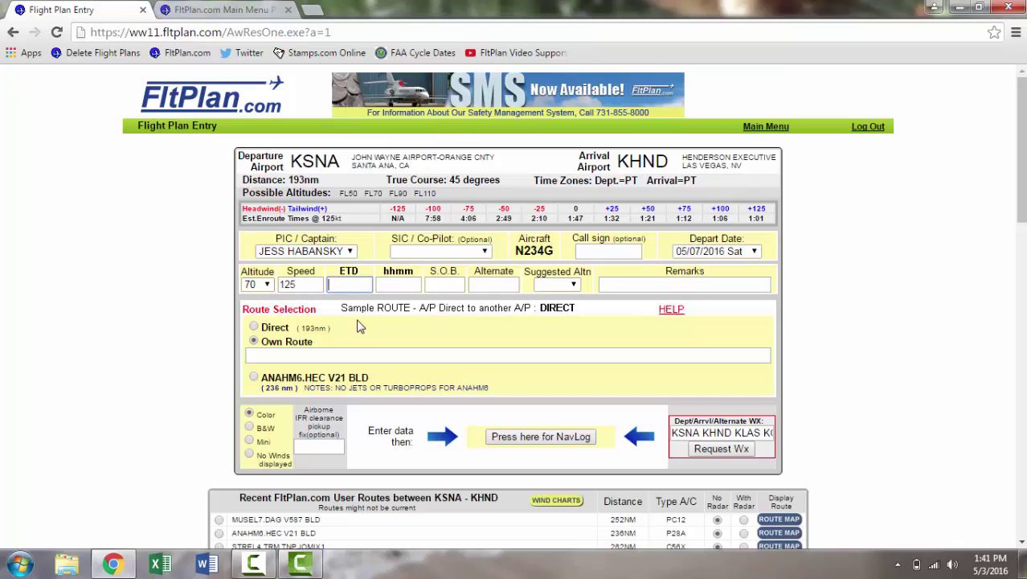
{"action": "type", "text": "1530"}
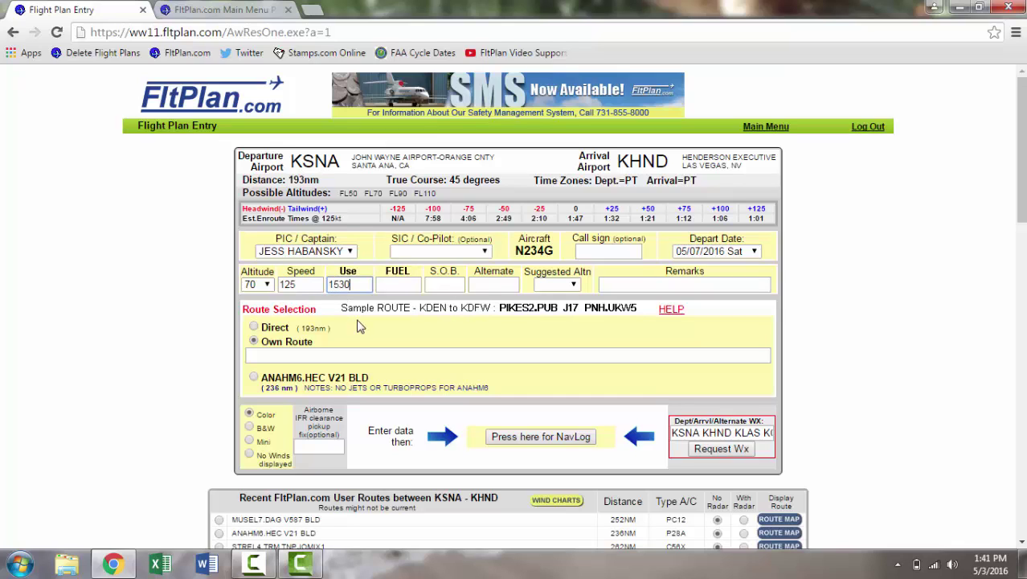
{"action": "key", "text": "Tab"}
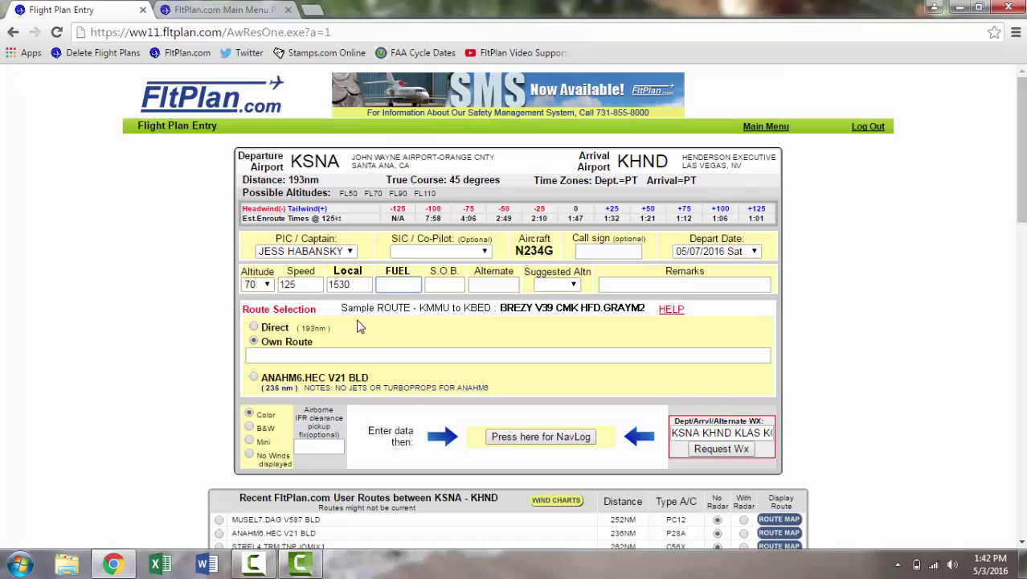
{"action": "type", "text": "0445"}
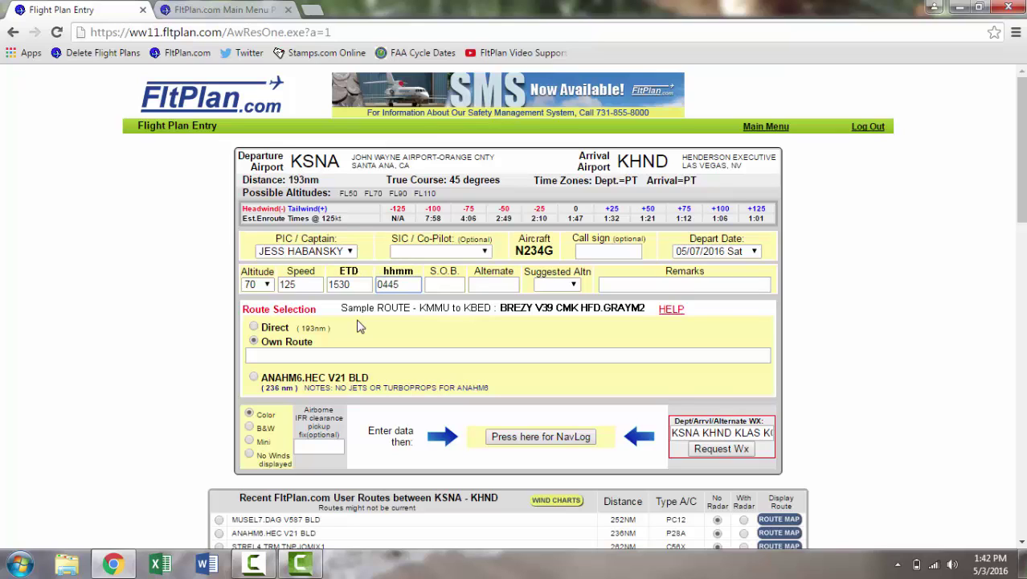
{"action": "key", "text": "Tab"}
{"action": "type", "text": "03"}
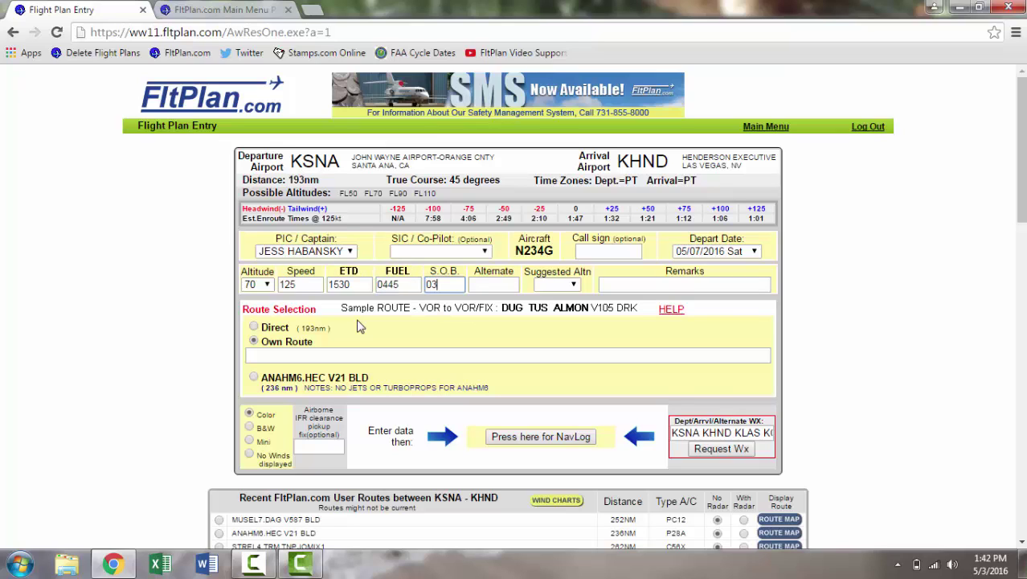
{"action": "key", "text": "Tab"}
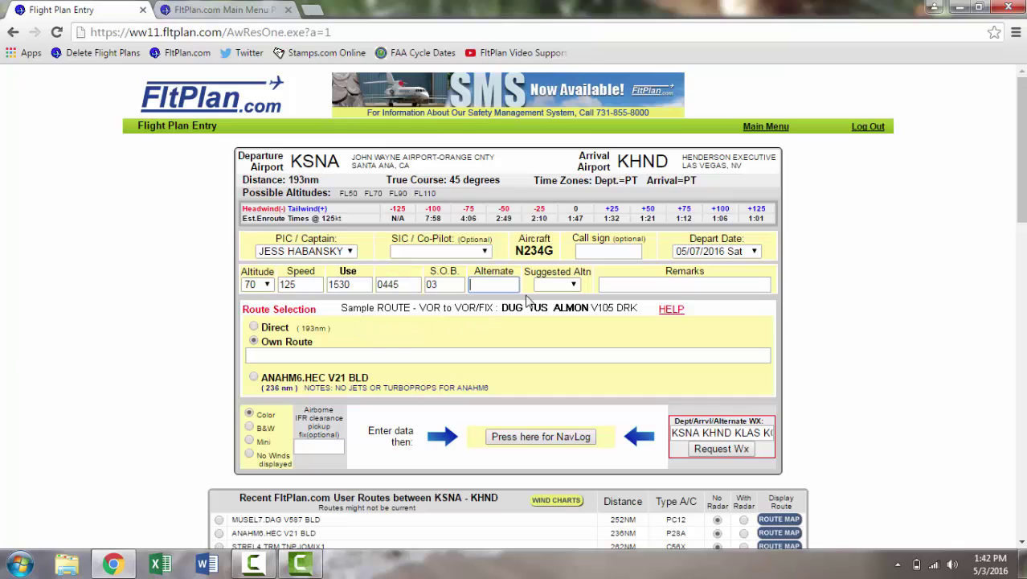
{"action": "left_click", "coordinate": [550, 286]}
{"action": "left_click", "coordinate": [550, 310]}
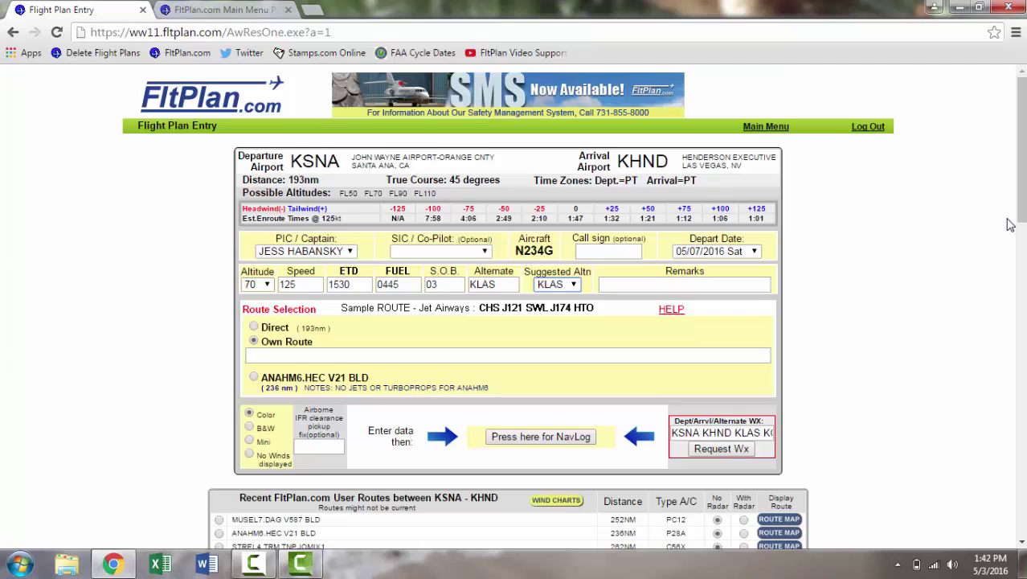
Select ANAHM6.HEC V21 BLD from the 5 Most Recent Planned ATC Routes table.
{"action": "left_click_drag", "start_coordinate": [1022, 207], "coordinate": [1023, 277]}
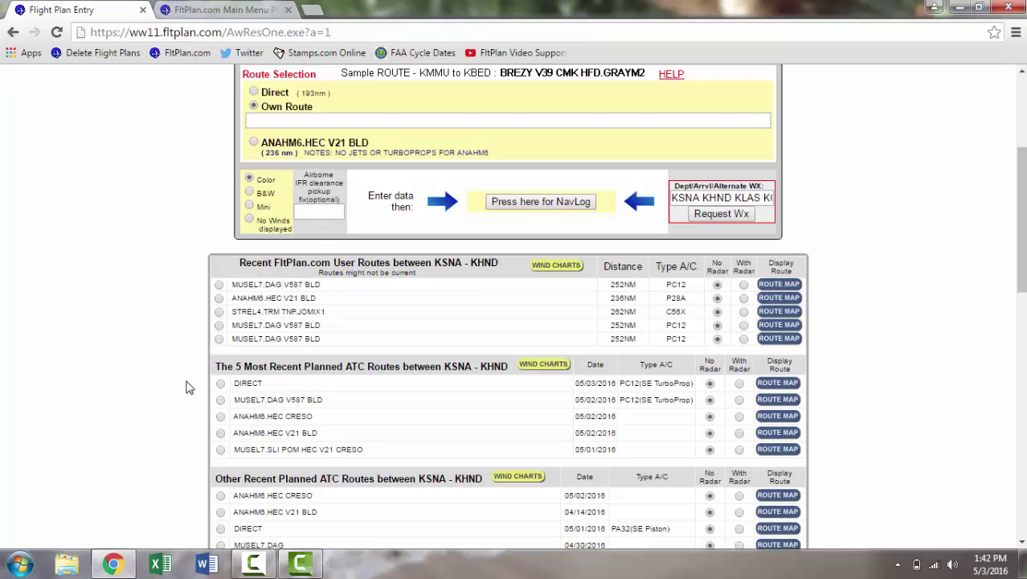
{"action": "left_click", "coordinate": [221, 433]}
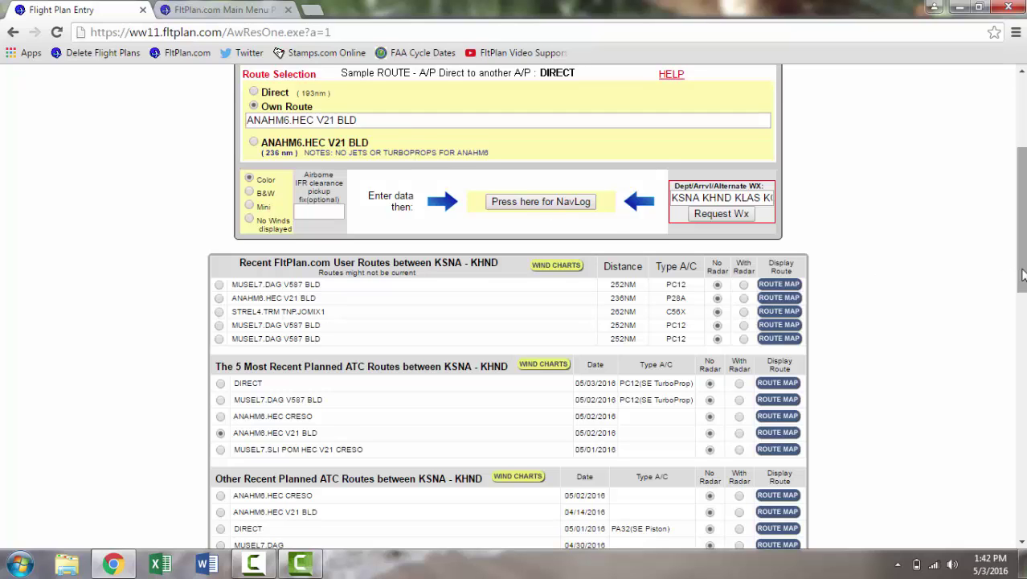
{"action": "left_click_drag", "start_coordinate": [1022, 273], "coordinate": [1020, 203]}
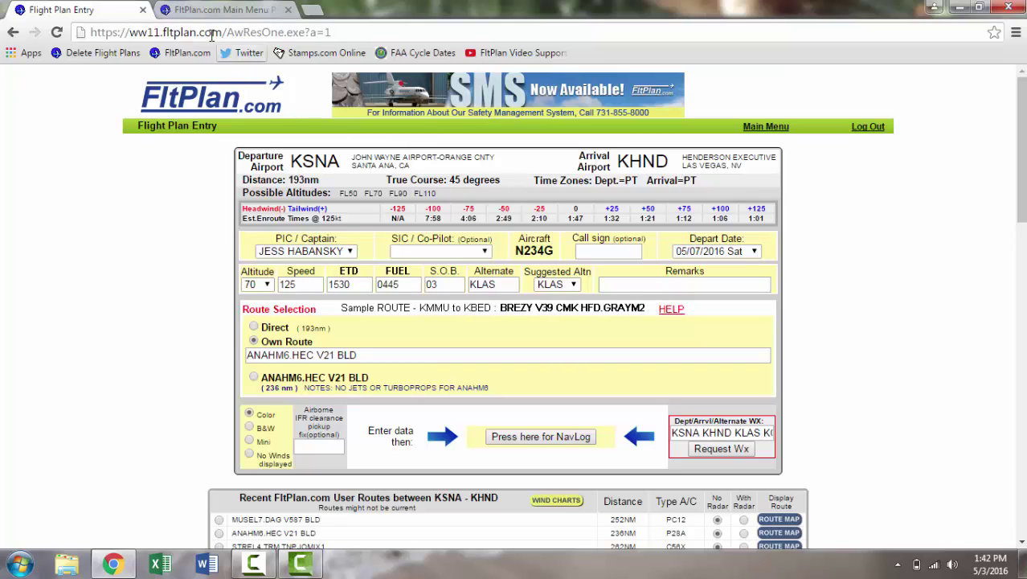
Open Settings > A/C ICAO Data for N234G, review the equipment form, and confirm it with Done.
{"action": "left_click", "coordinate": [198, 11]}
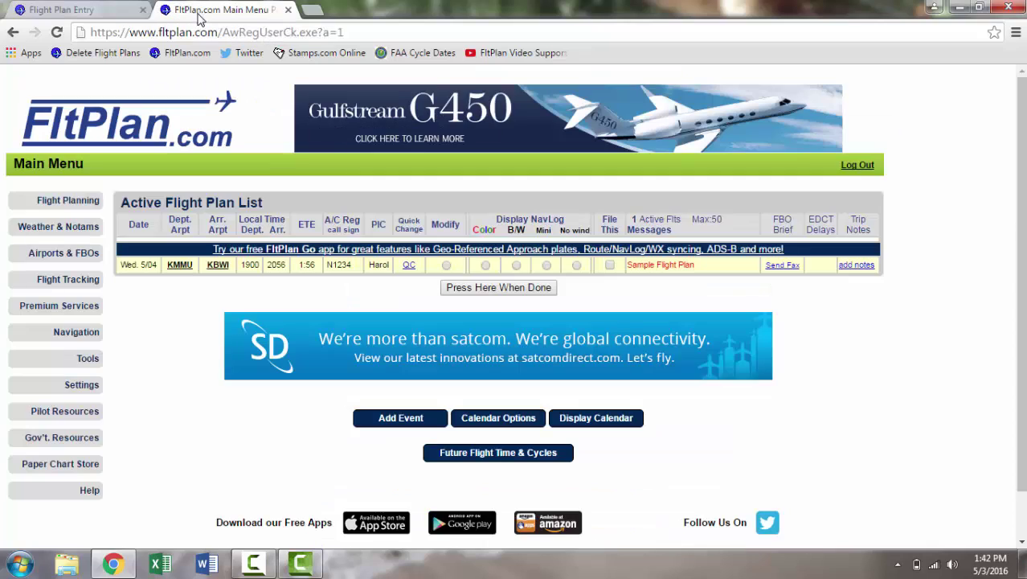
{"action": "left_click", "coordinate": [39, 390]}
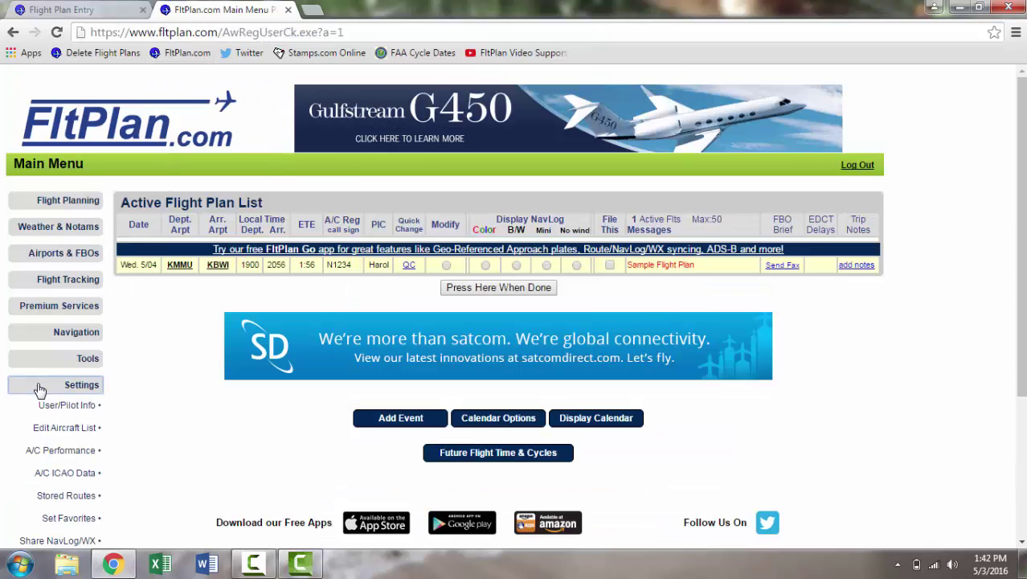
{"action": "left_click", "coordinate": [44, 478]}
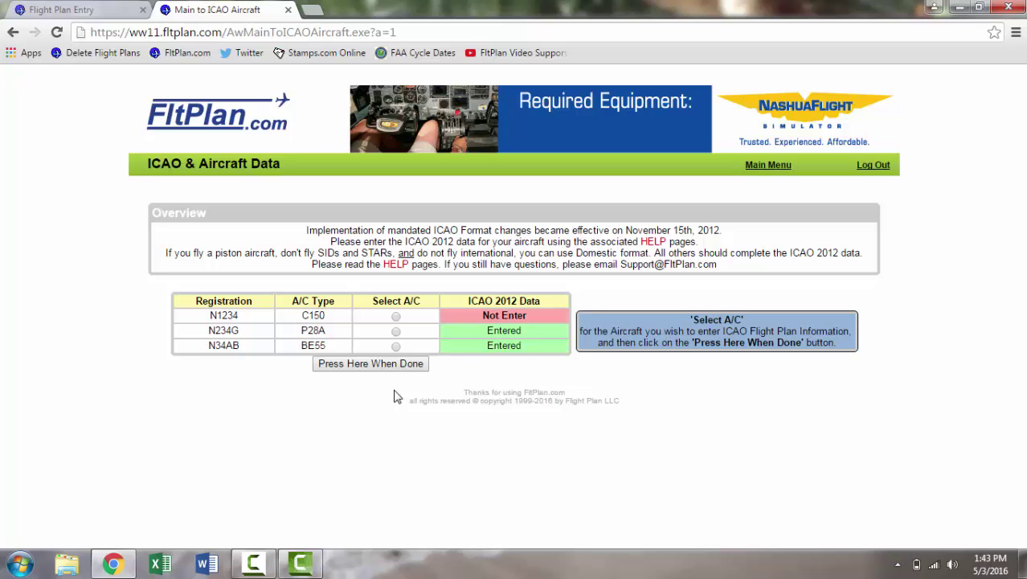
{"action": "left_click", "coordinate": [395, 331]}
{"action": "left_click", "coordinate": [400, 366]}
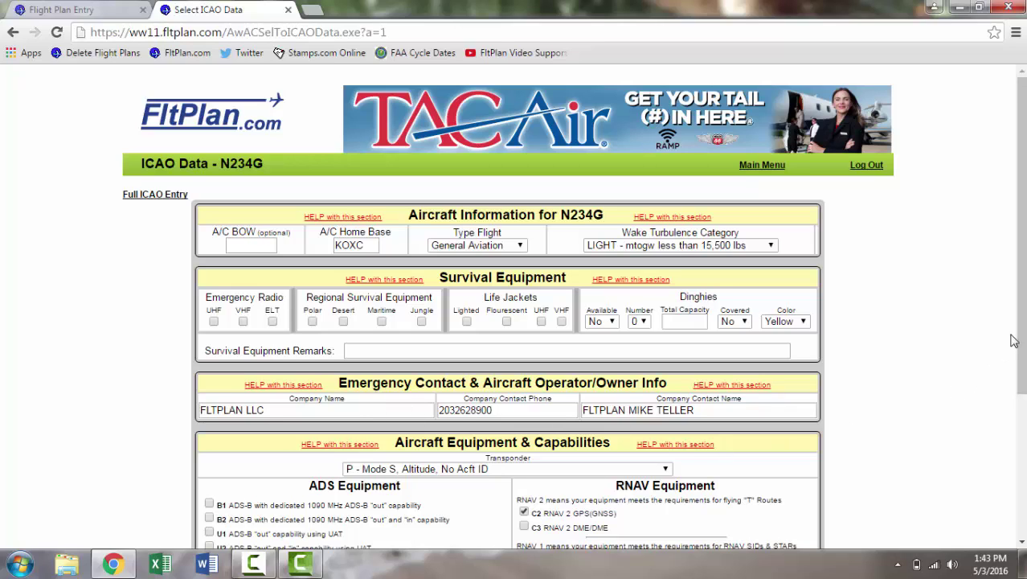
{"action": "left_click_drag", "start_coordinate": [1021, 313], "coordinate": [1024, 391]}
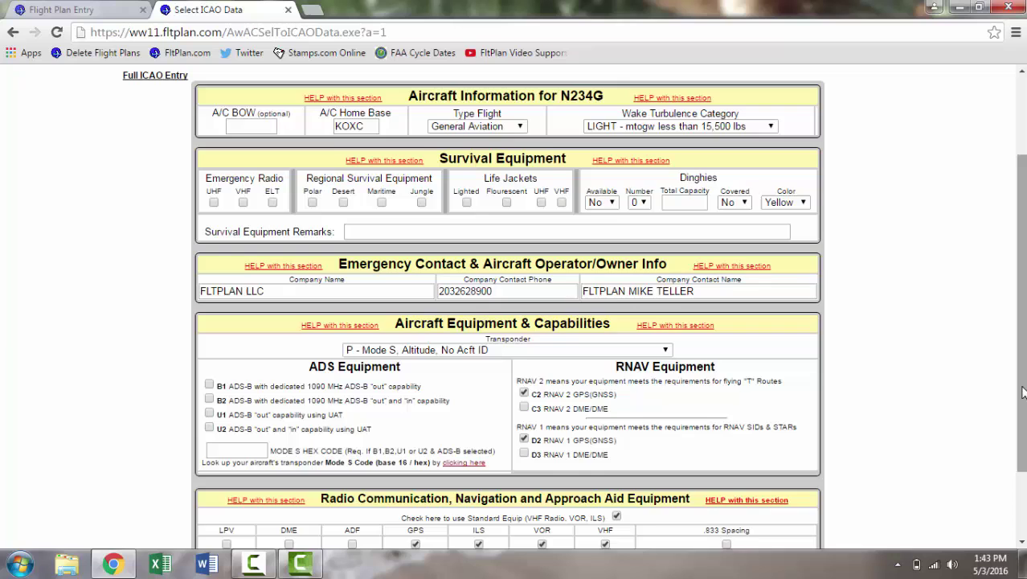
{"action": "left_click_drag", "start_coordinate": [1024, 391], "coordinate": [1020, 439]}
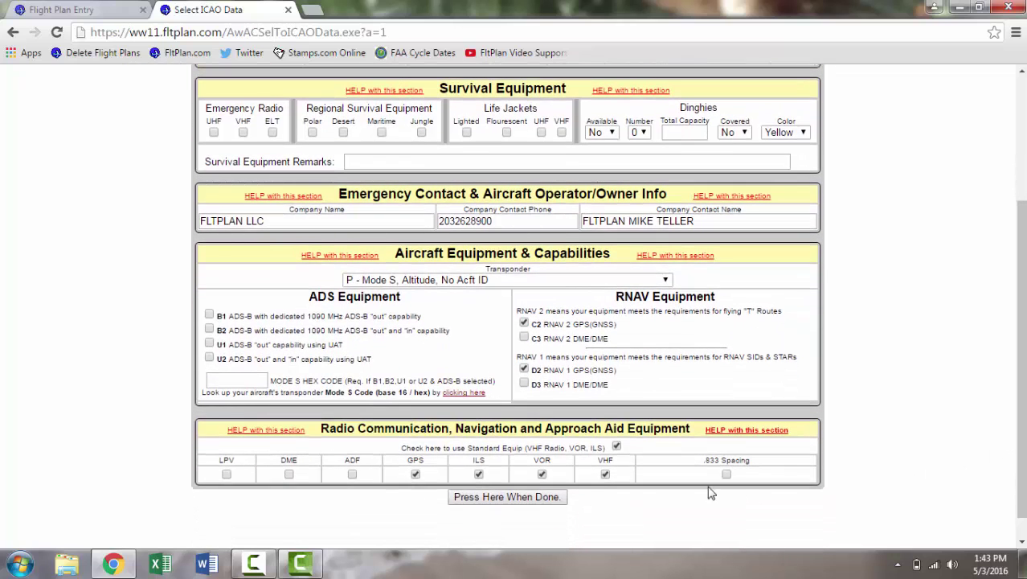
{"action": "left_click", "coordinate": [504, 498]}
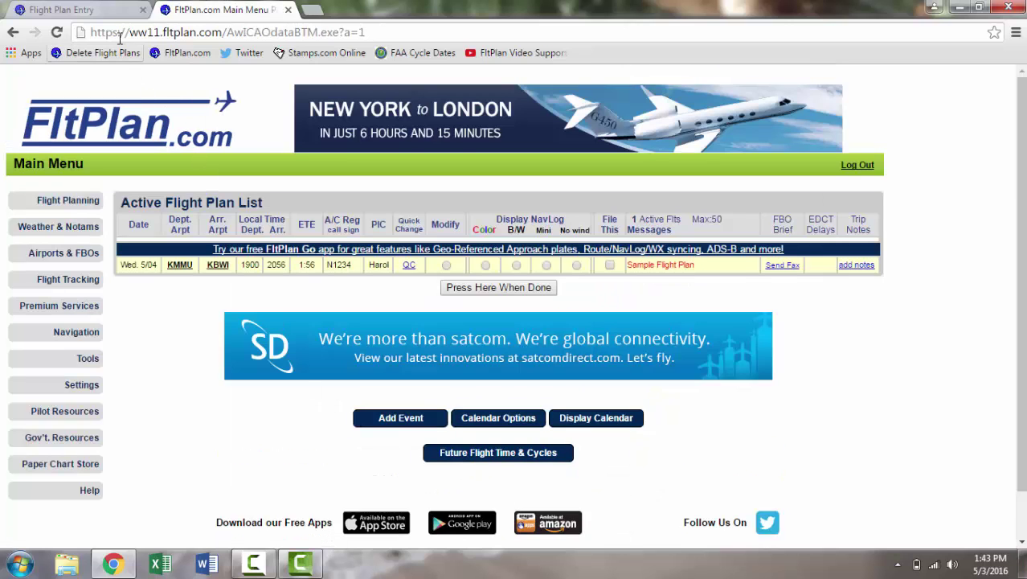
Generate the NavLog for the KSNA–KHND plan from the Flight Plan Entry page.
{"action": "left_click", "coordinate": [108, 12]}
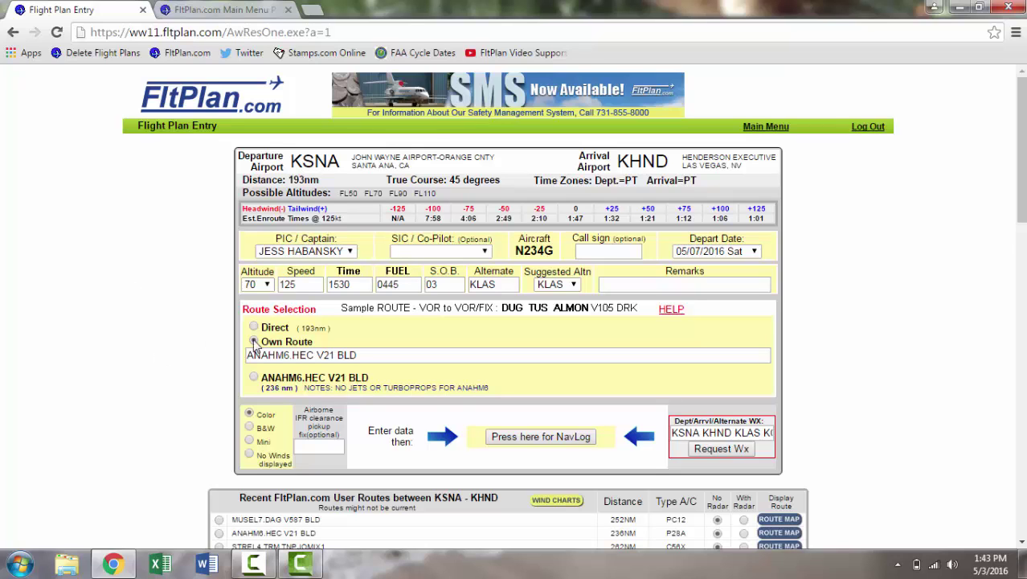
{"action": "left_click", "coordinate": [507, 447]}
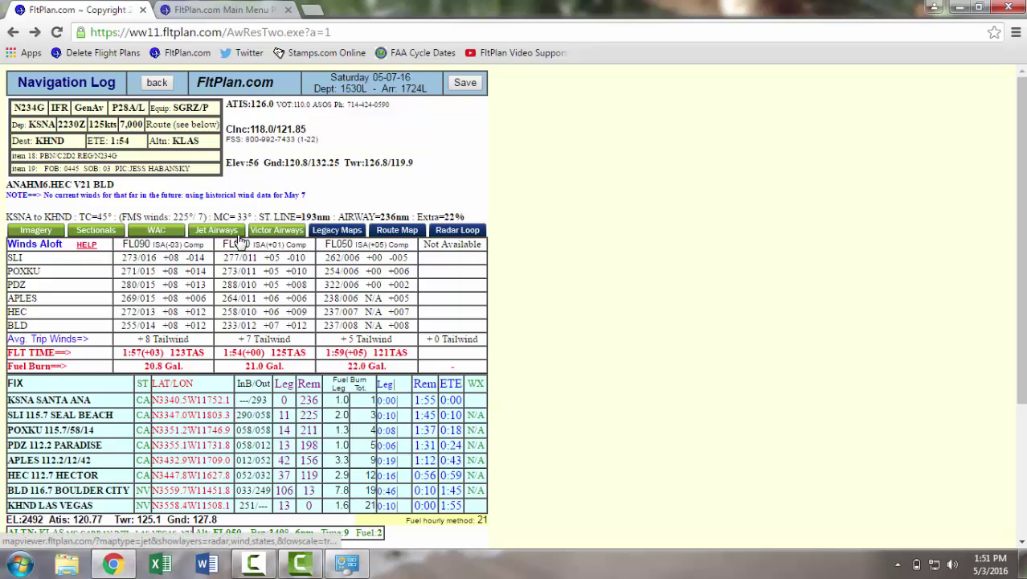
Show the route on a Victor Airways chart, zoom toward the KHND arrival area, then go back to the NavLog.
{"action": "left_click", "coordinate": [273, 232]}
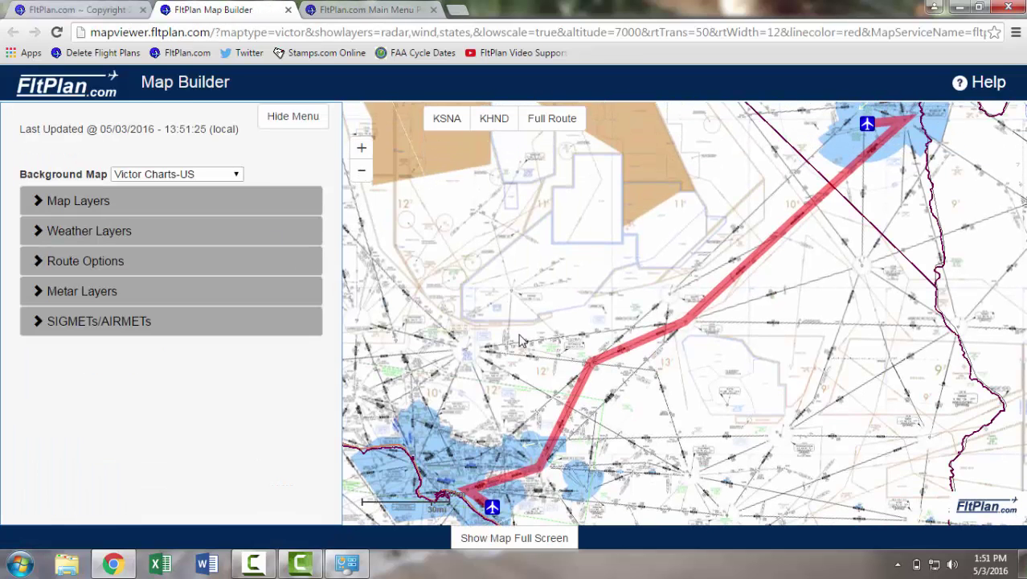
{"action": "left_click_drag", "start_coordinate": [709, 238], "coordinate": [481, 360]}
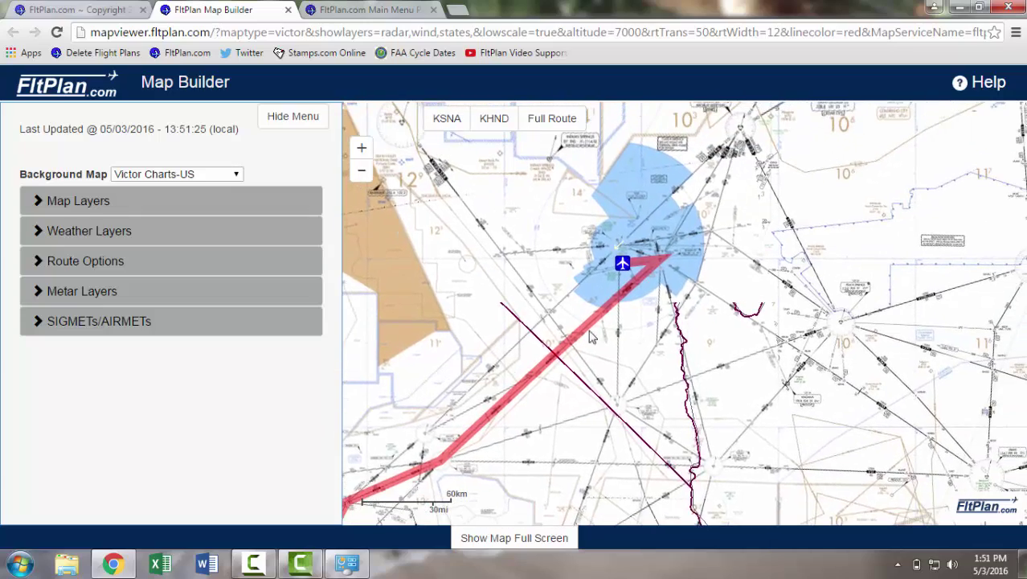
{"action": "scroll", "coordinate": [593, 201], "scroll_direction": "up", "scroll_amount": 1}
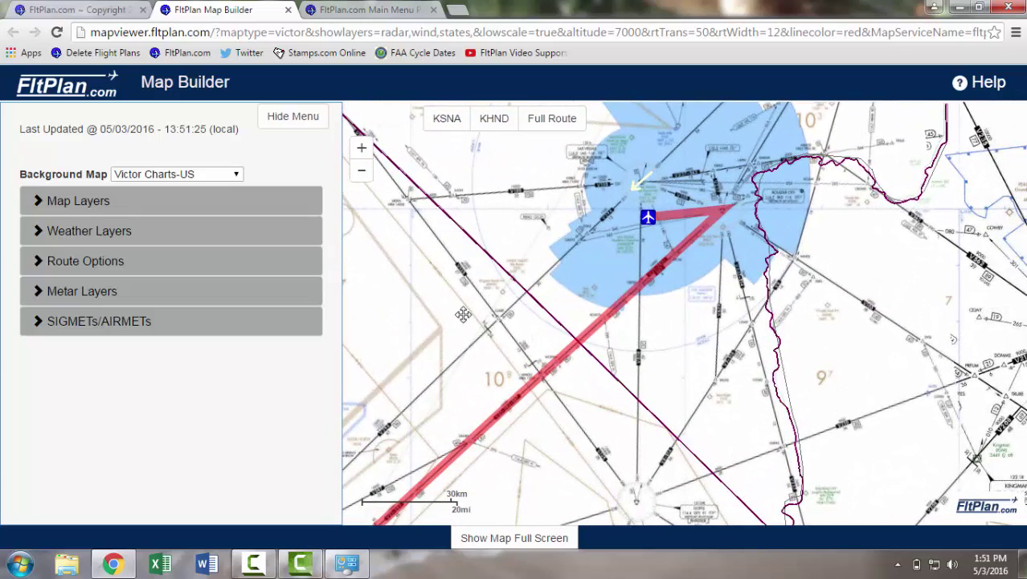
{"action": "left_click_drag", "start_coordinate": [594, 200], "coordinate": [463, 313]}
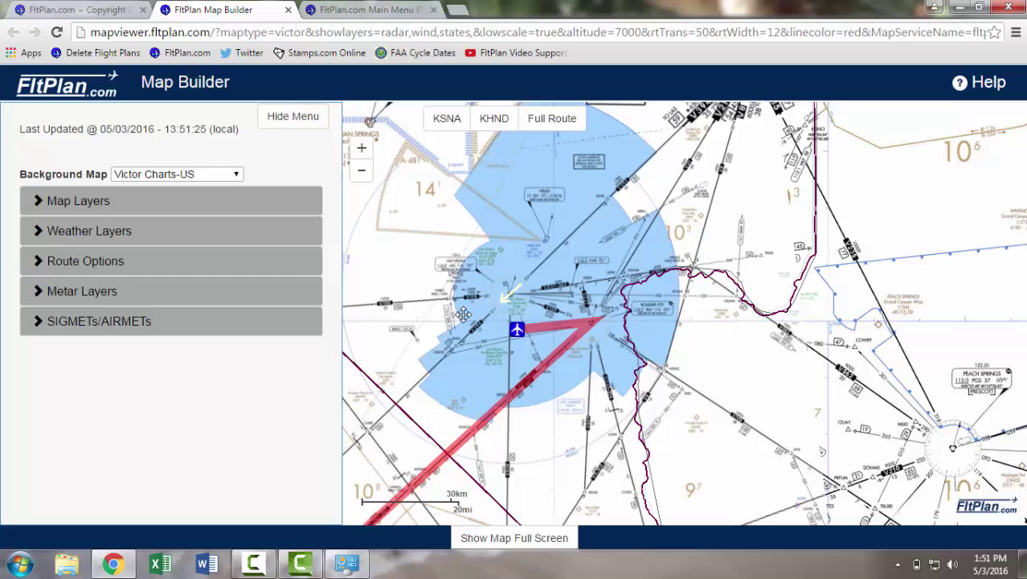
{"action": "left_click", "coordinate": [78, 12]}
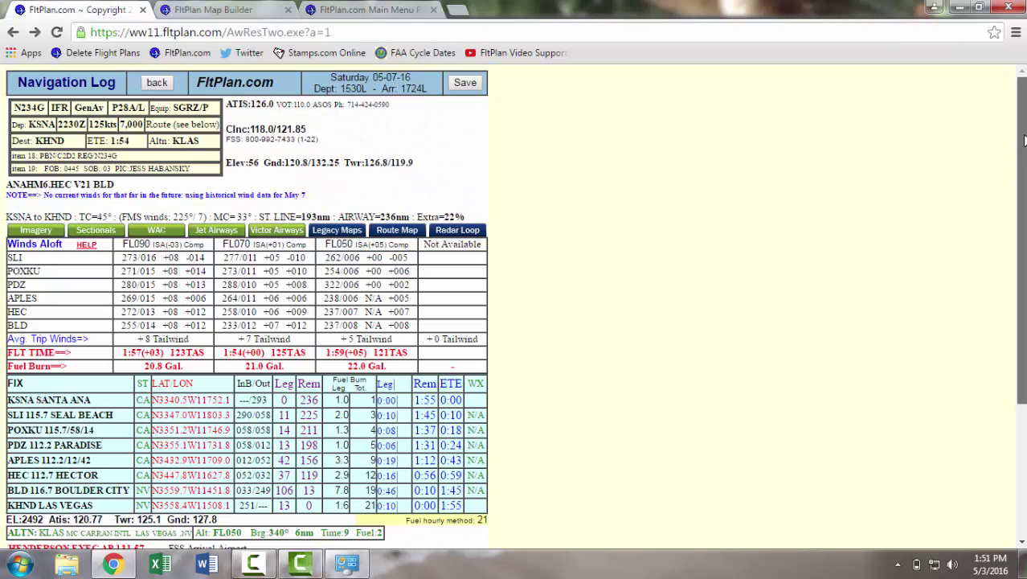
Save the KSNA–KHND navigation log to the Active Flight Plan List.
{"action": "mouse_move", "coordinate": [1021, 159]}
{"action": "left_mouse_down"}
{"action": "mouse_move", "coordinate": [1019, 313]}
{"action": "mouse_move", "coordinate": [1002, 156]}
{"action": "left_mouse_up"}
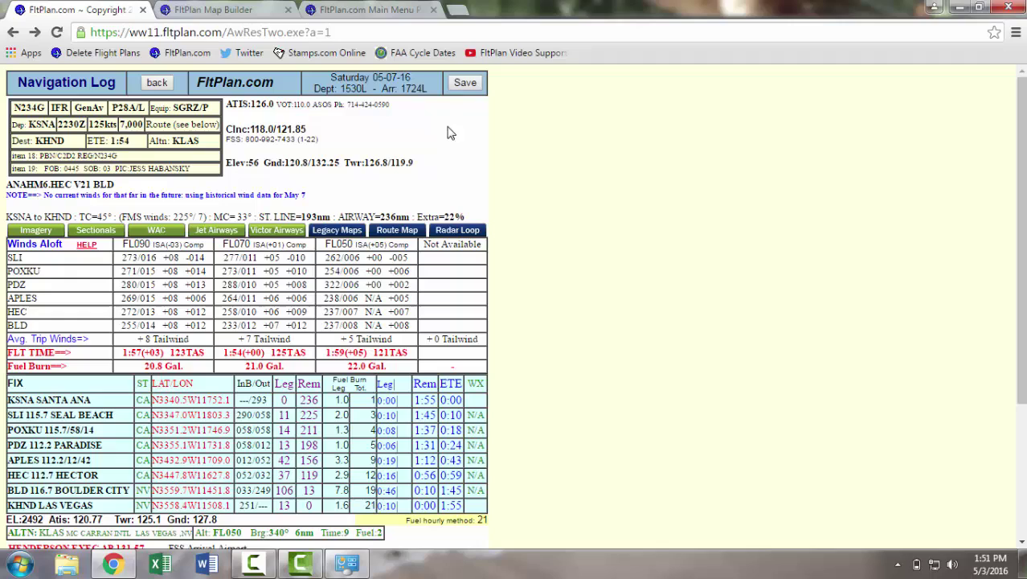
{"action": "left_click", "coordinate": [454, 86]}
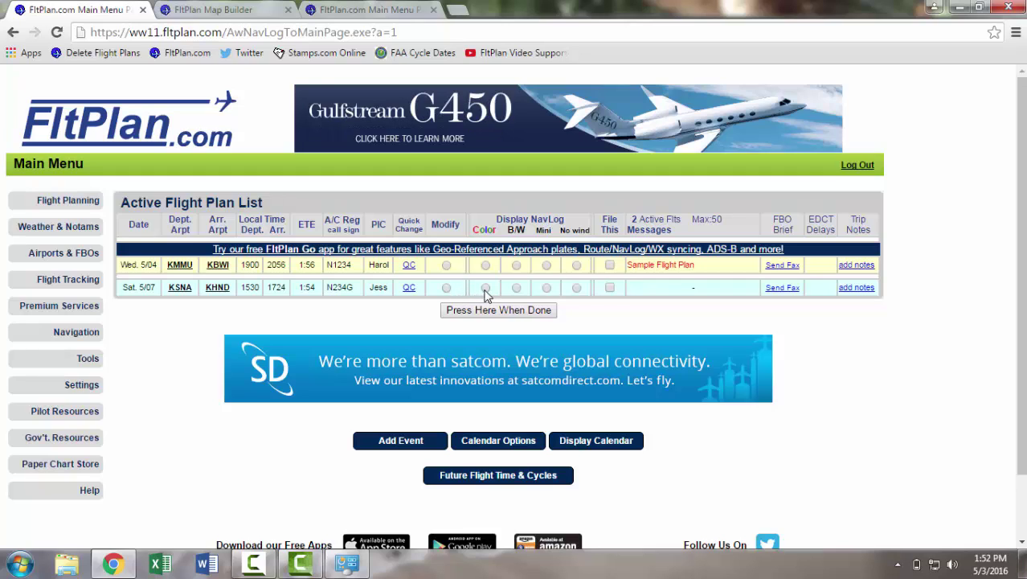
Tick File This on the 5/07 KSNA–KHND row and submit the selection.
{"action": "left_click", "coordinate": [610, 288]}
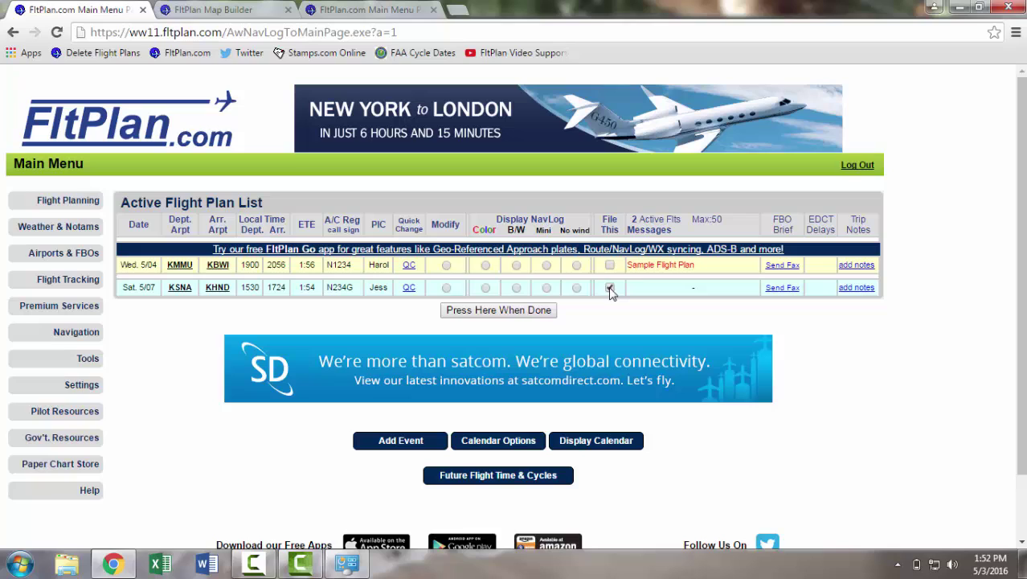
{"action": "left_click", "coordinate": [498, 314]}
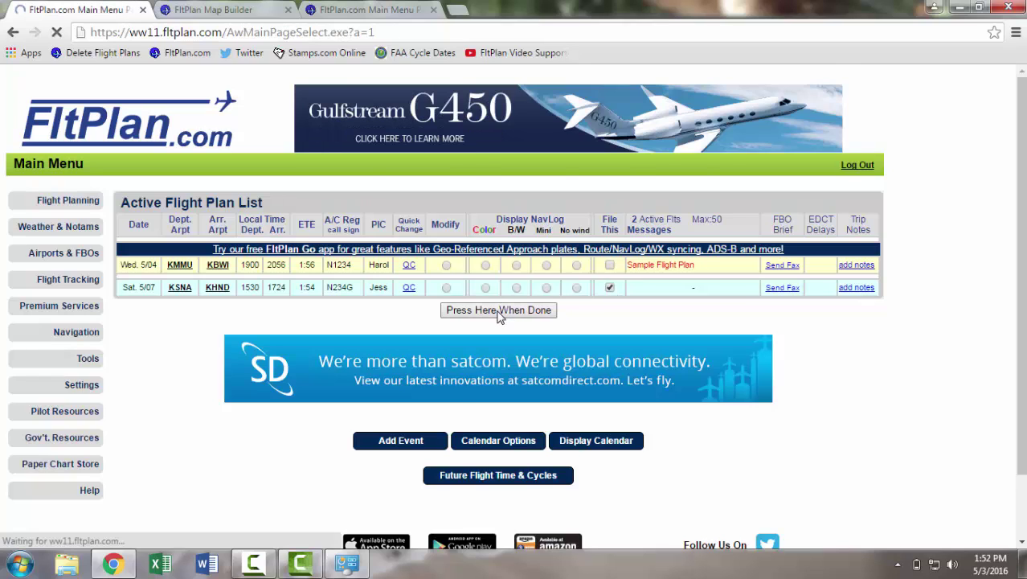